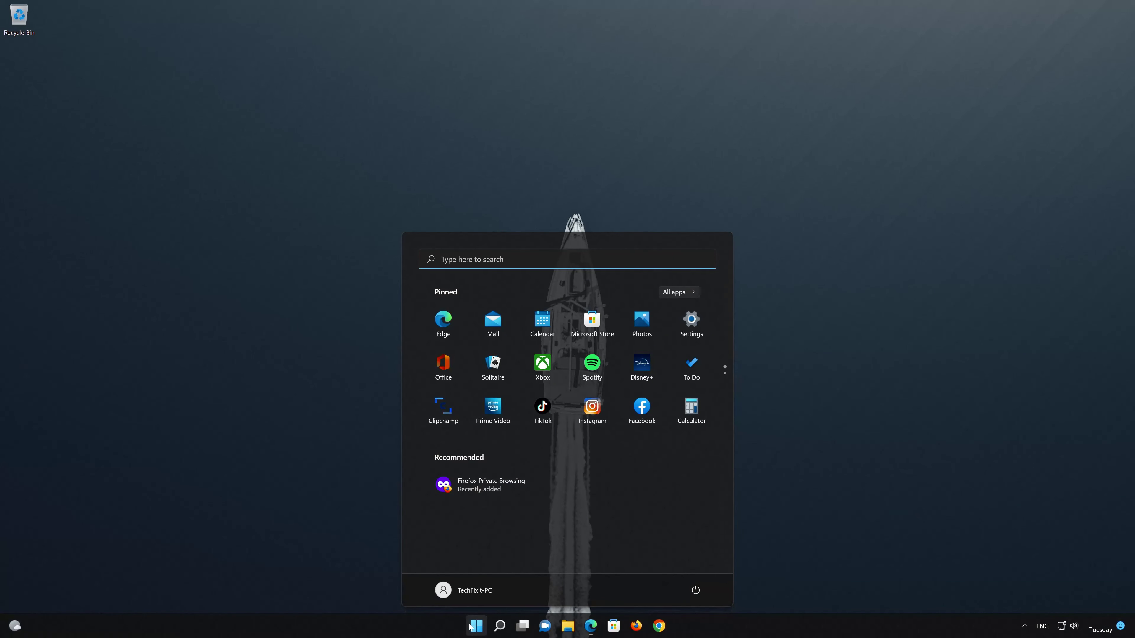
Search the Start menu for 'sound mixer' to bring up Sound mixer options.
{"action": "type", "text": "so"}
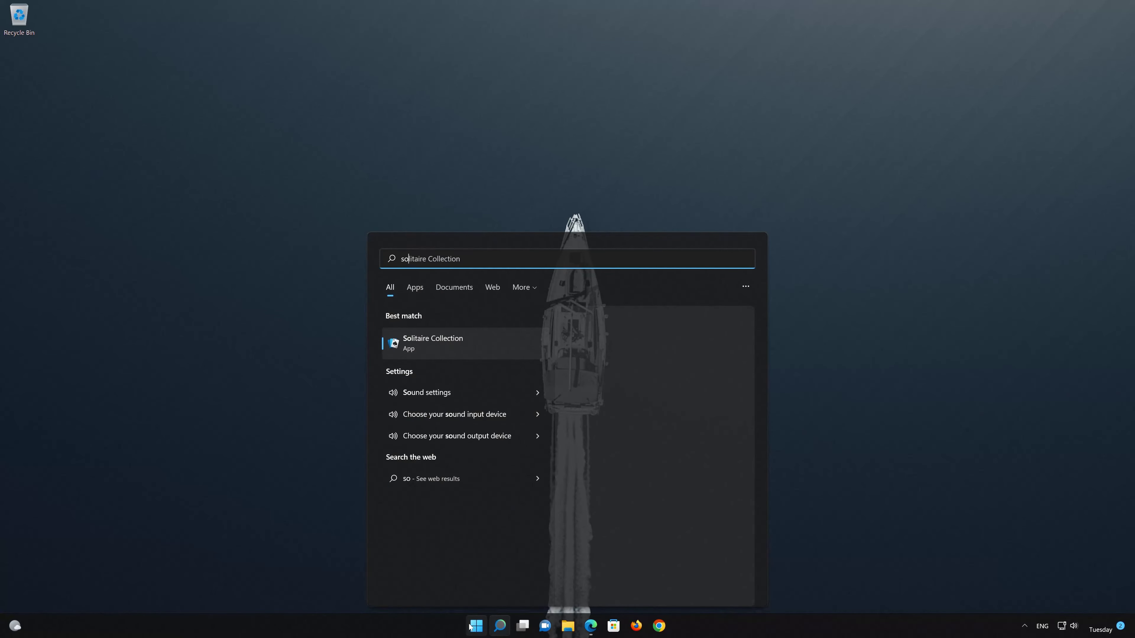
{"action": "type", "text": "und mixer"}
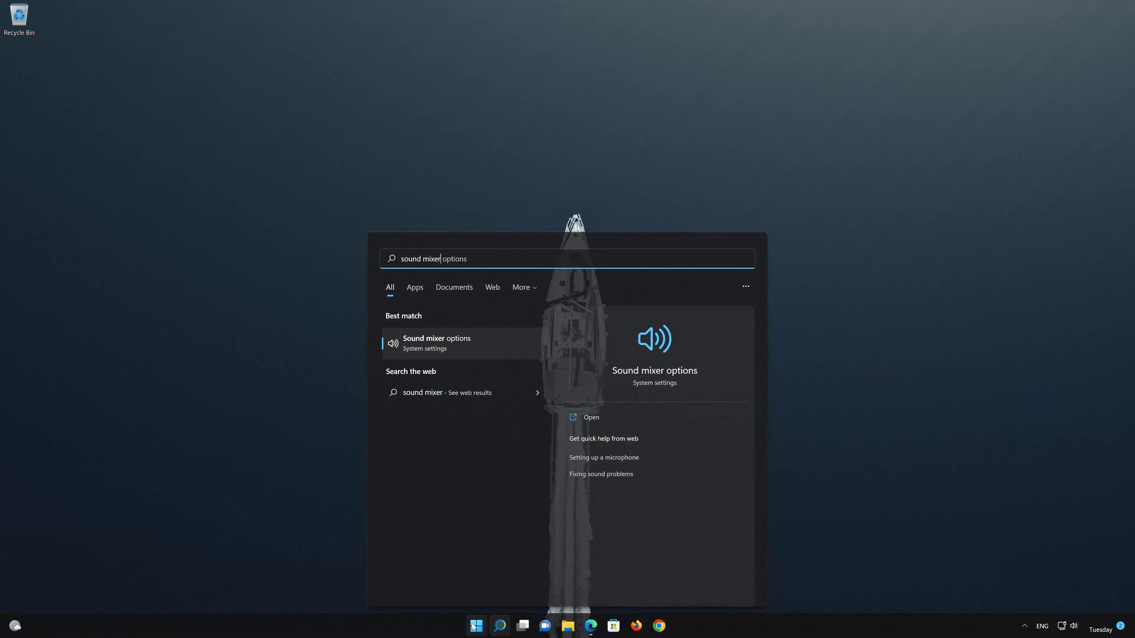
Raise Microsoft Edge's app volume from 0 to 100, then reset all app volumes to recommended defaults.
{"action": "left_click", "coordinate": [476, 345]}
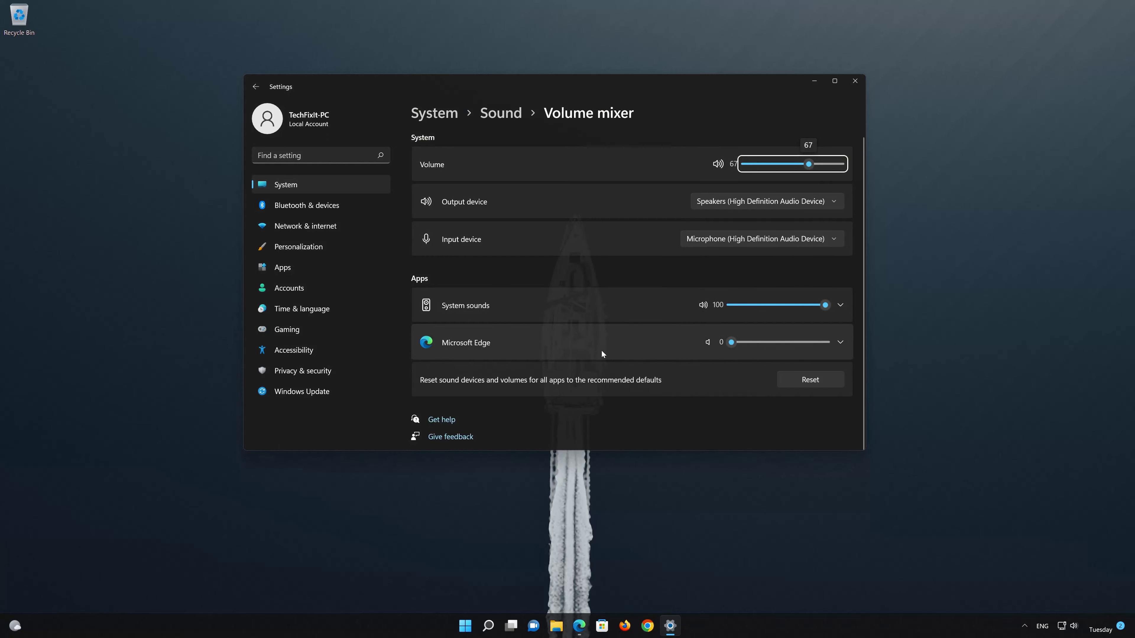
{"action": "left_click_drag", "start_coordinate": [731, 342], "coordinate": [827, 343]}
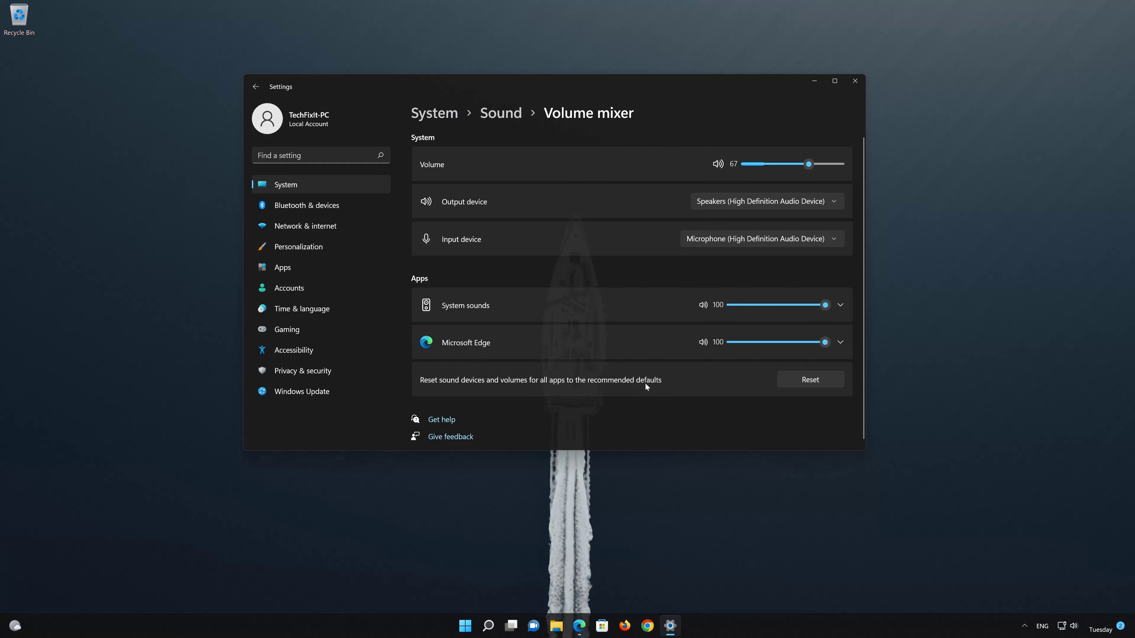
{"action": "left_click", "coordinate": [815, 381]}
Reopen Settings and run the Playing Audio troubleshooter under Troubleshoot > Other troubleshooters.
{"action": "left_click", "coordinate": [855, 81]}
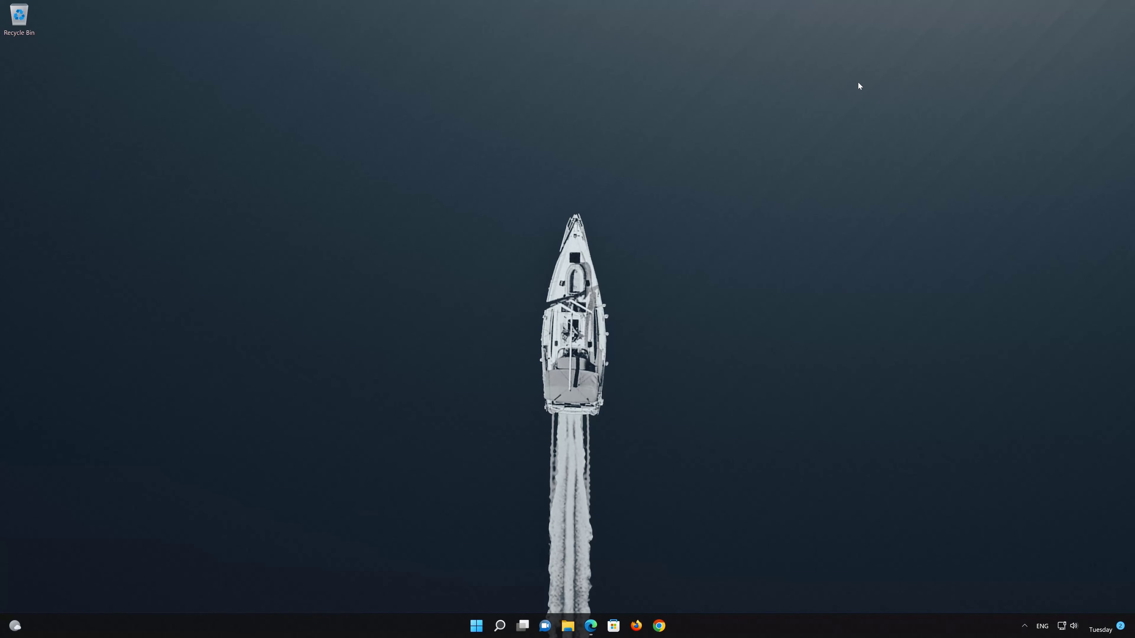
{"action": "left_click", "coordinate": [474, 626]}
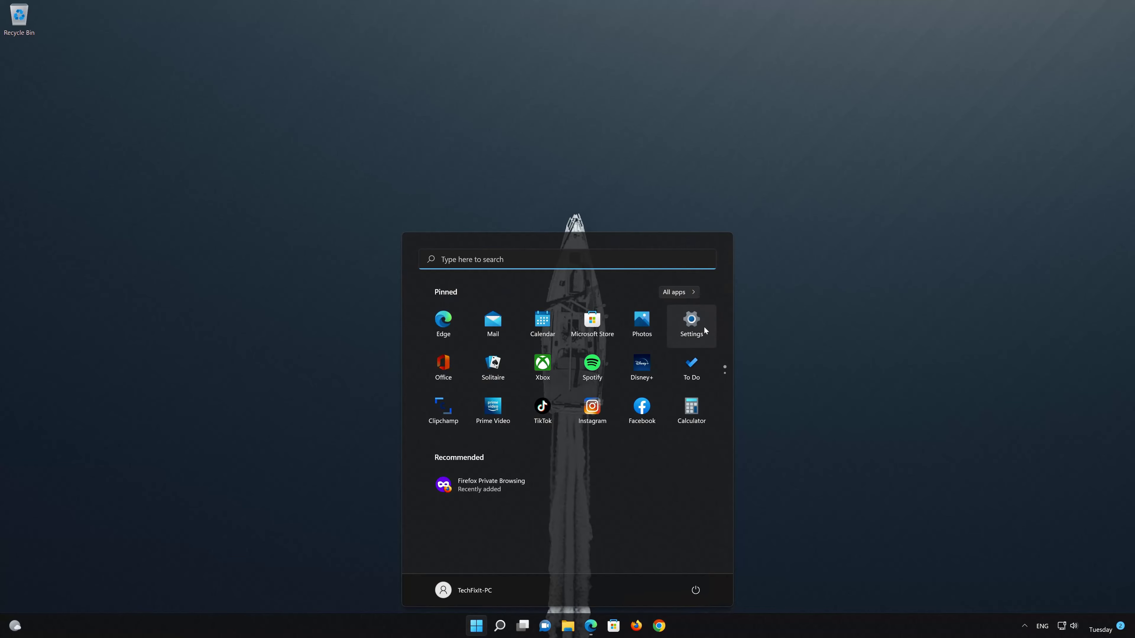
{"action": "left_click", "coordinate": [691, 324]}
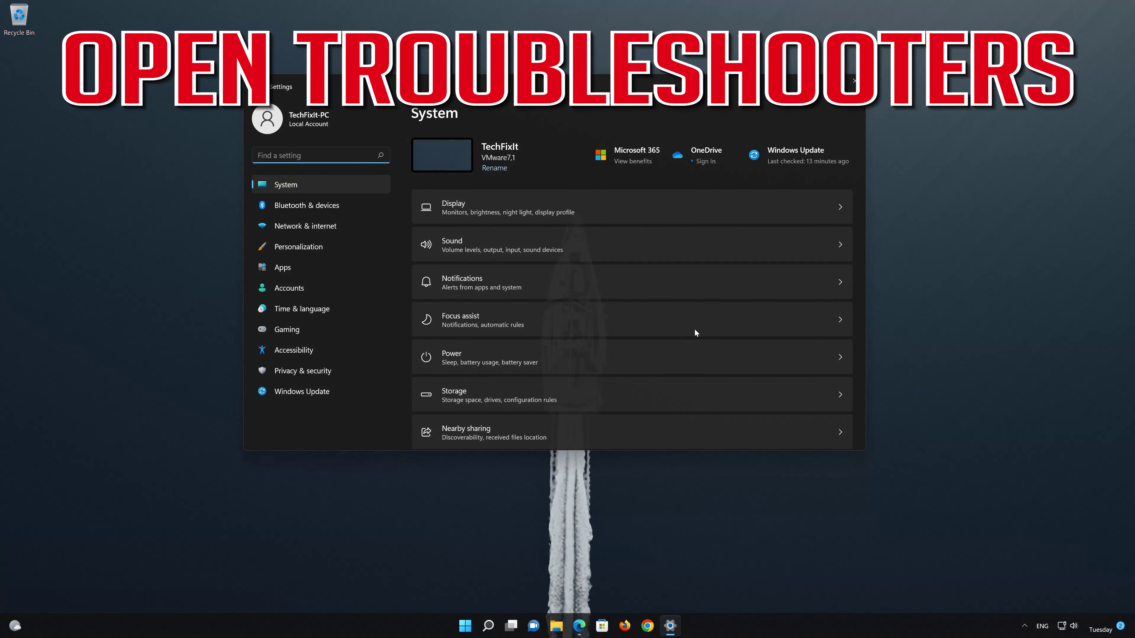
{"action": "scroll", "coordinate": [695, 329], "scroll_direction": "down", "scroll_amount": 4}
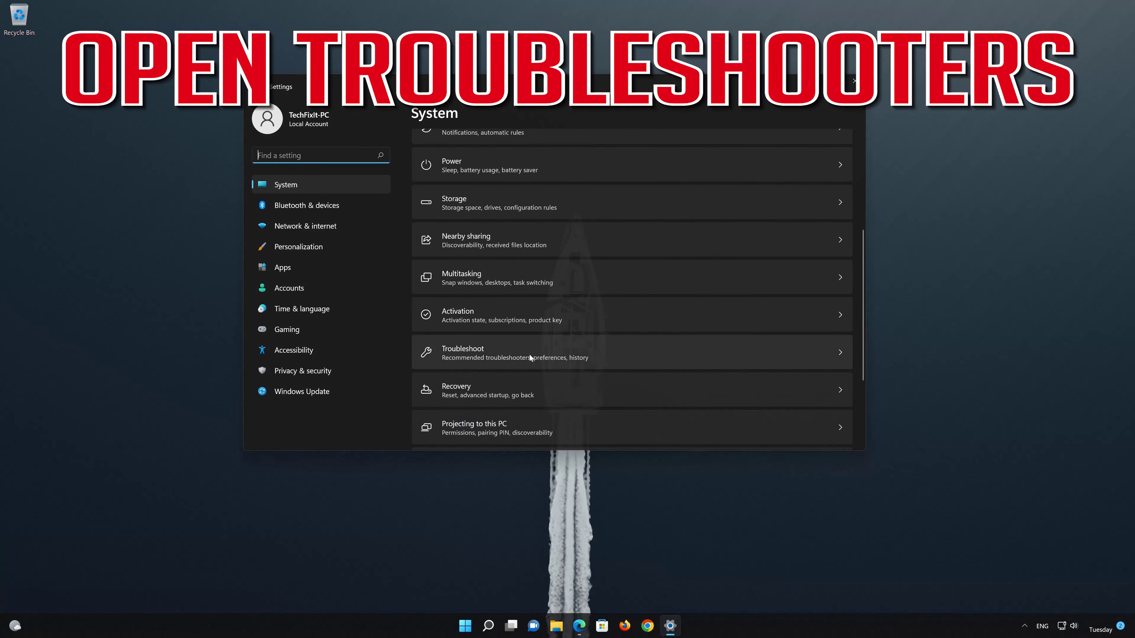
{"action": "left_click", "coordinate": [538, 352]}
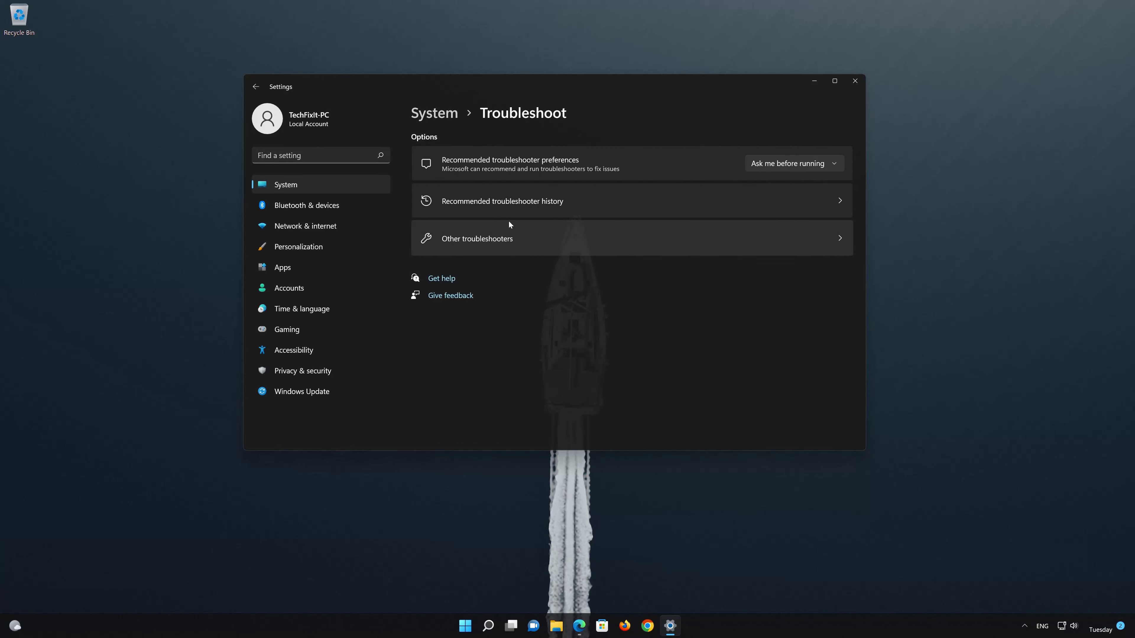
{"action": "left_click", "coordinate": [560, 237]}
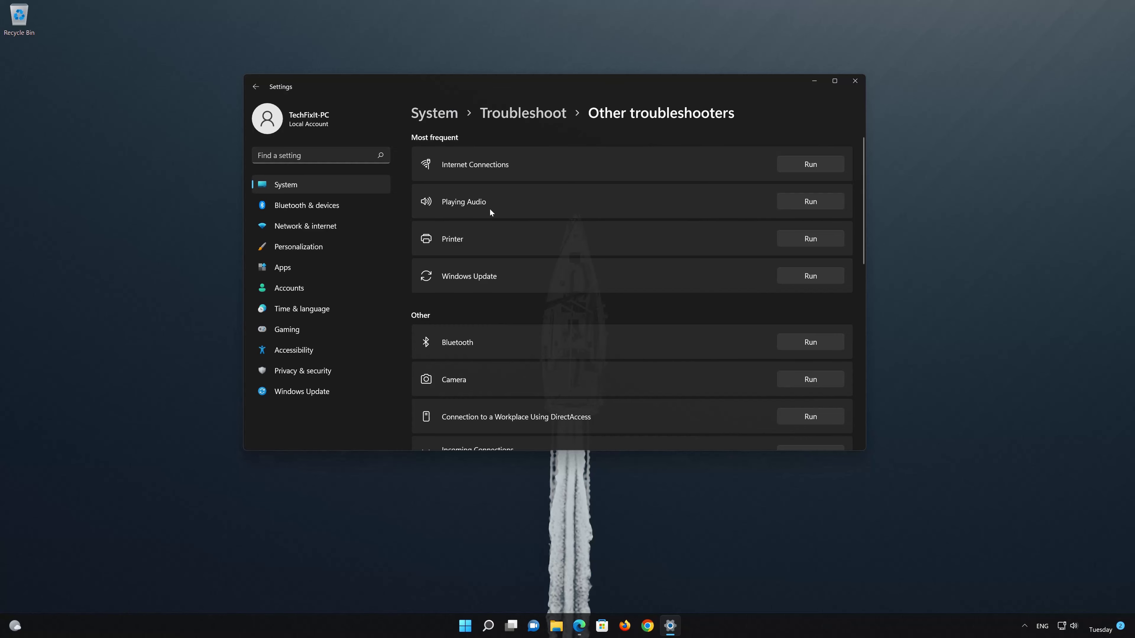
{"action": "left_click", "coordinate": [810, 204]}
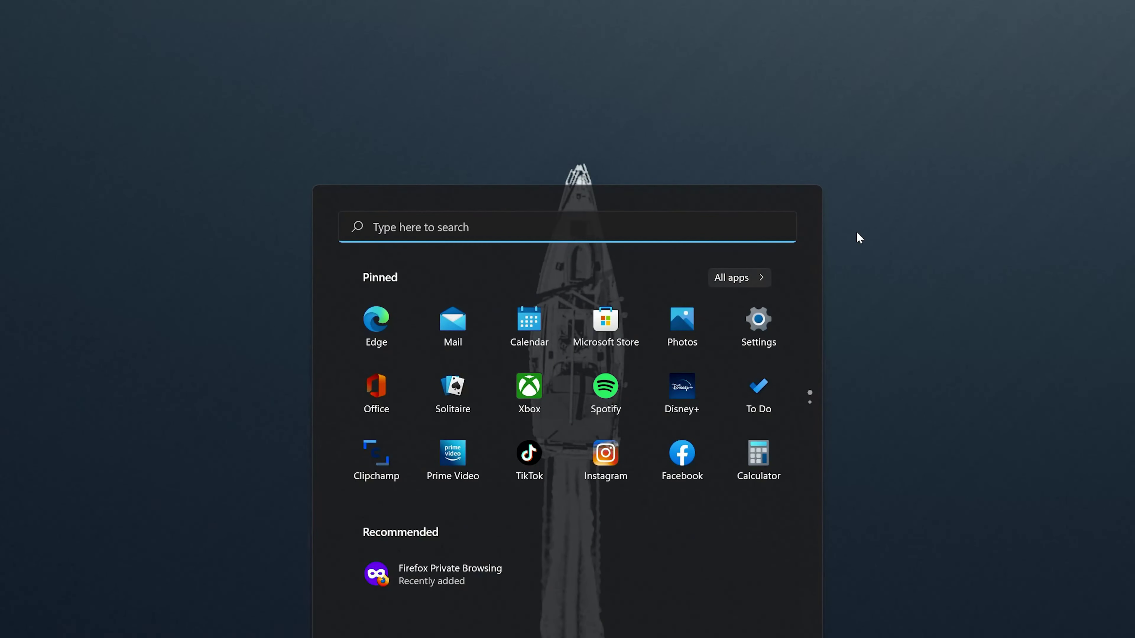
Open Device Manager and show the High Definition Audio Device's properties under Sound, video and game controllers.
{"action": "type", "text": "device ma"}
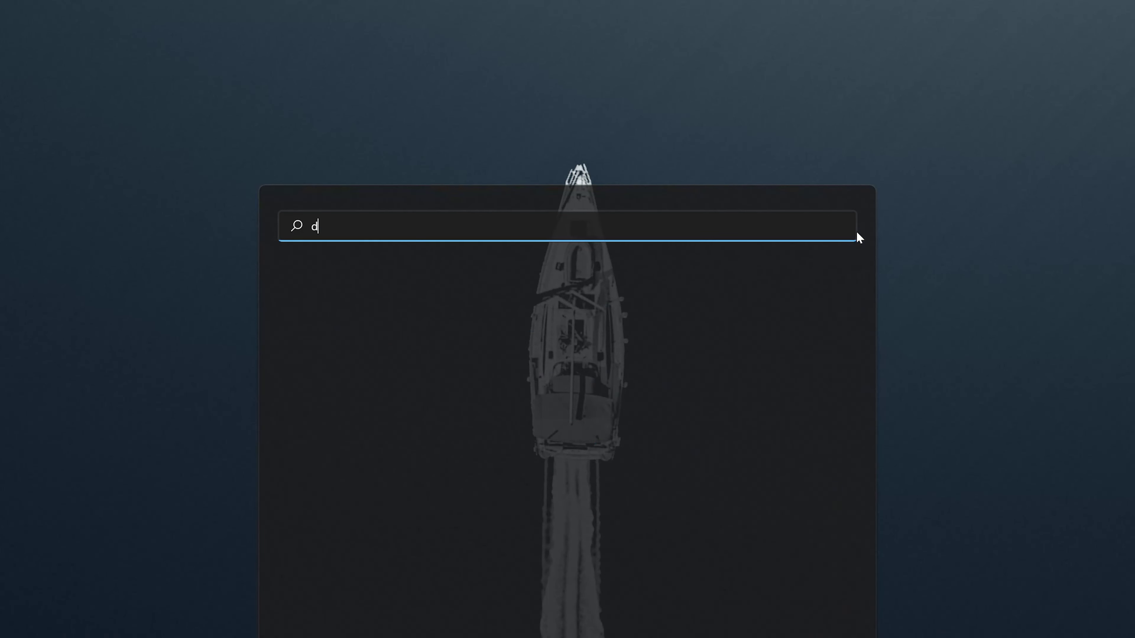
{"action": "type", "text": "nager"}
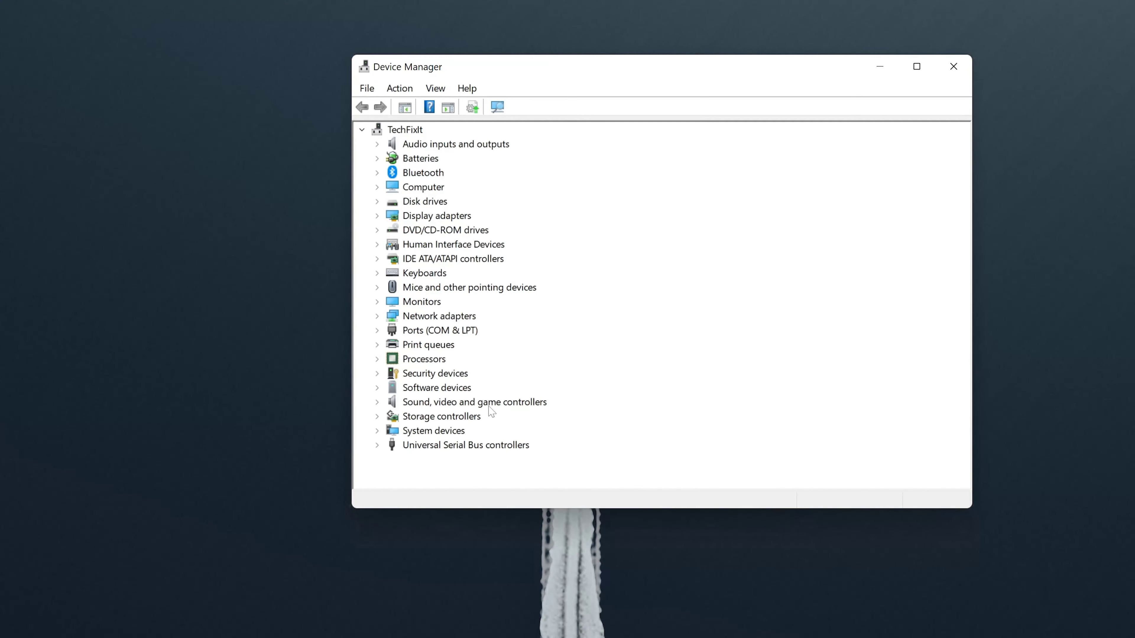
{"action": "left_click", "coordinate": [377, 403]}
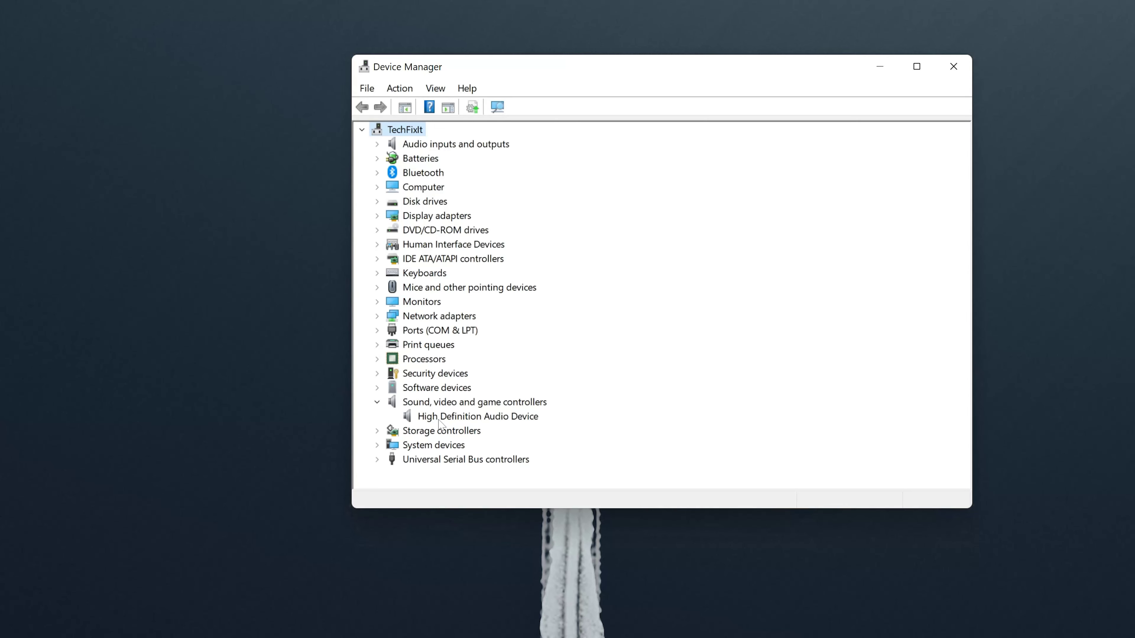
{"action": "right_click", "coordinate": [490, 418]}
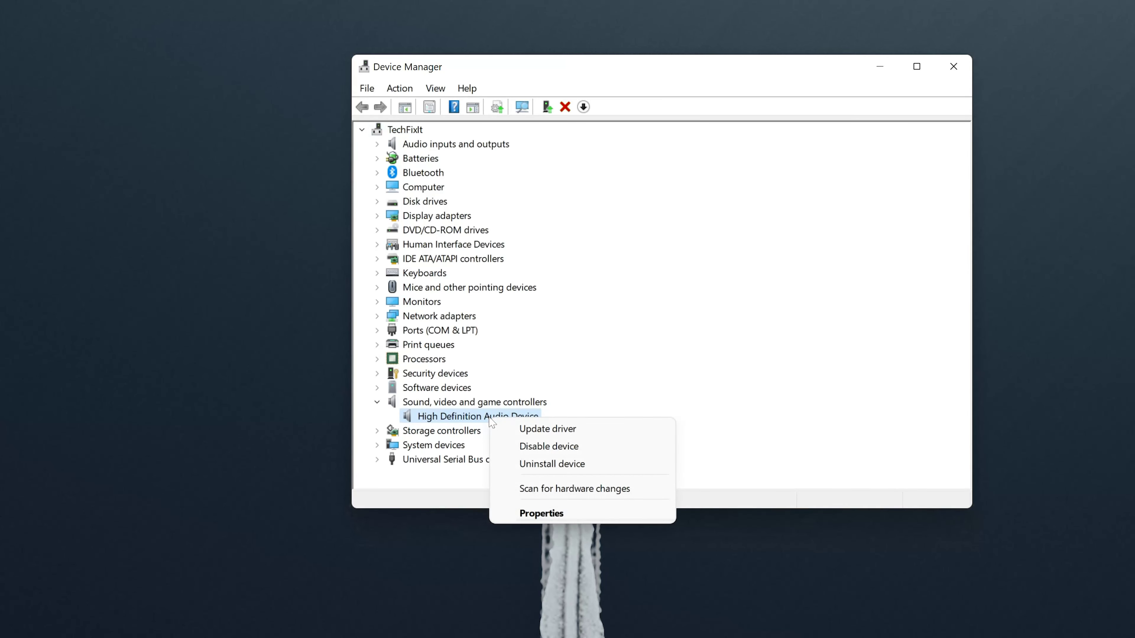
{"action": "left_click", "coordinate": [582, 514]}
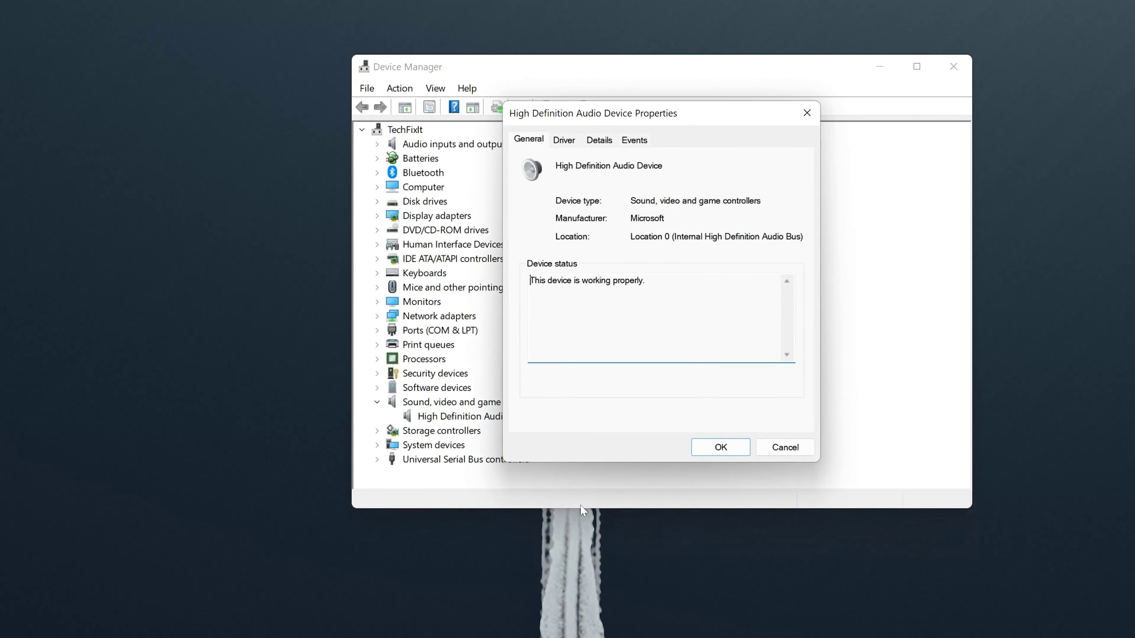
Disable the High Definition Audio Device from its Driver tab, then enable it again.
{"action": "left_click", "coordinate": [569, 143]}
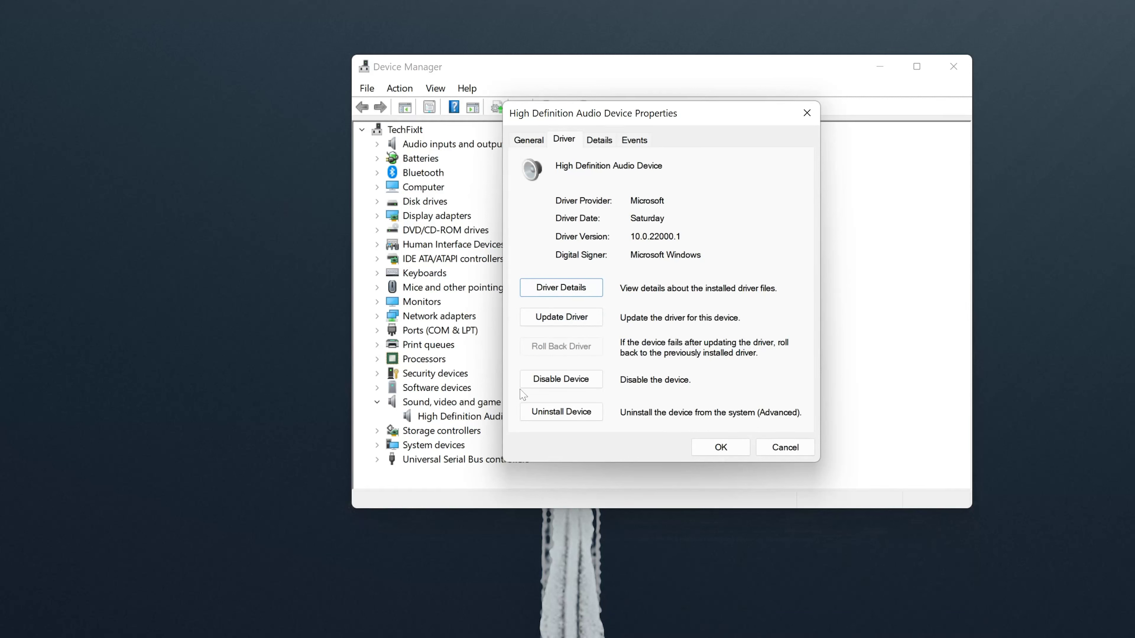
{"action": "left_click", "coordinate": [537, 385]}
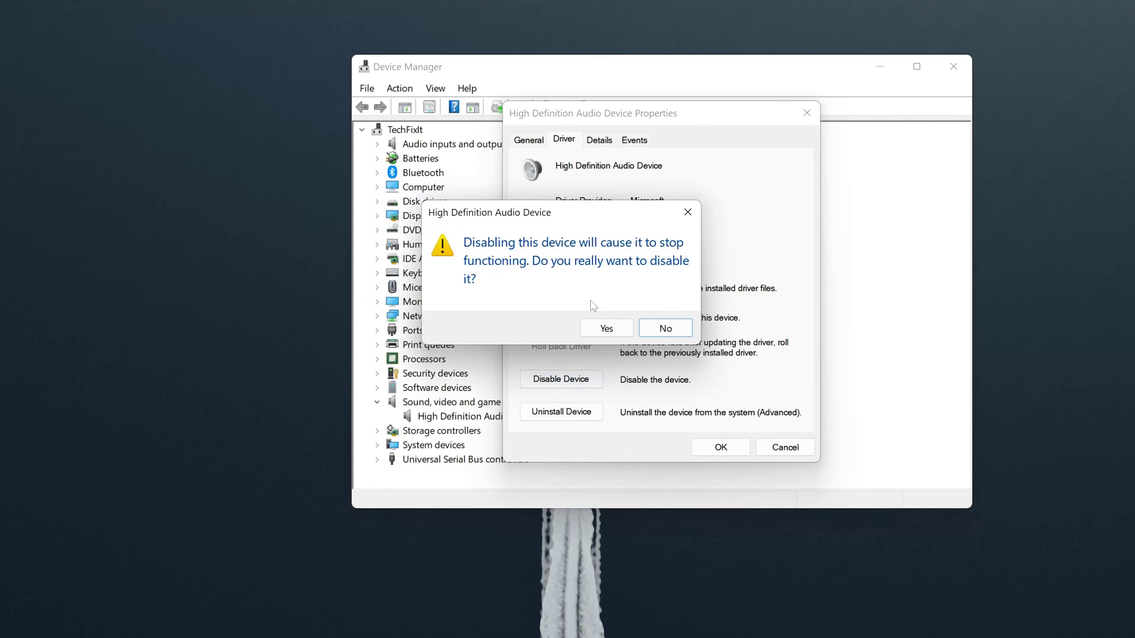
{"action": "left_click", "coordinate": [611, 329]}
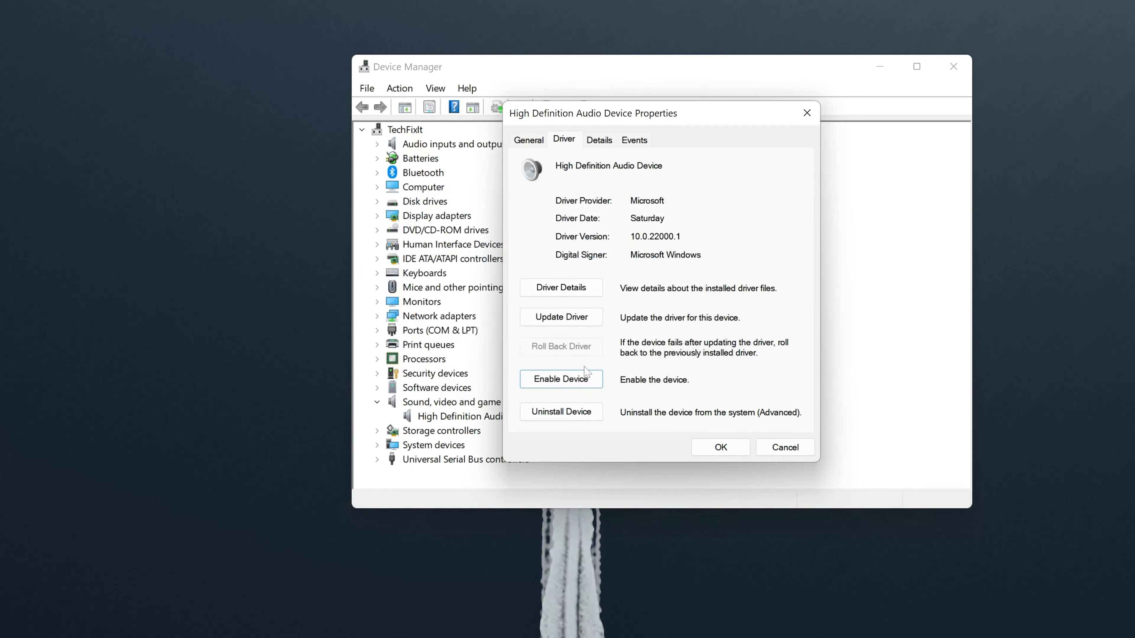
{"action": "left_click", "coordinate": [567, 382]}
Search automatically for a newer audio driver; Windows reports the best driver is already installed.
{"action": "left_click", "coordinate": [554, 318]}
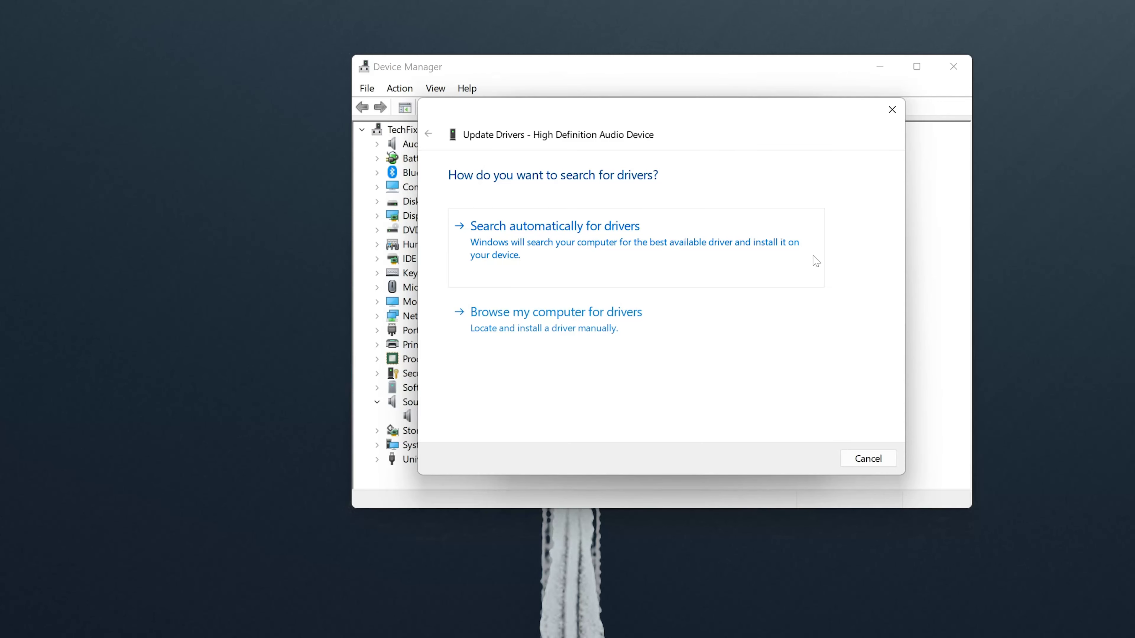
{"action": "left_click", "coordinate": [565, 257]}
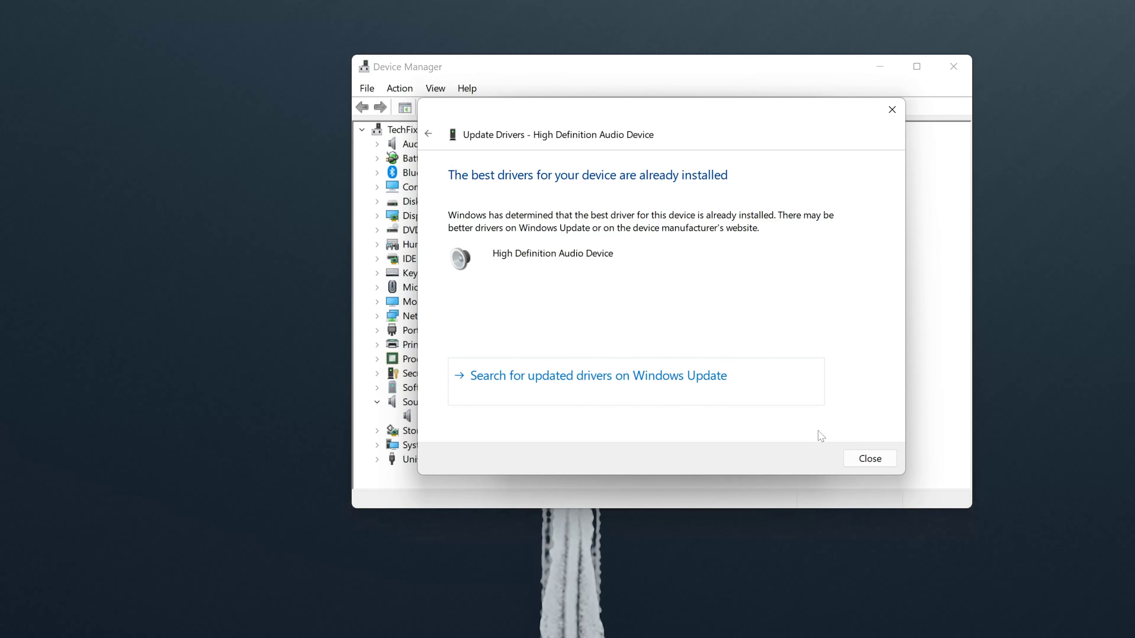
{"action": "left_click", "coordinate": [855, 465]}
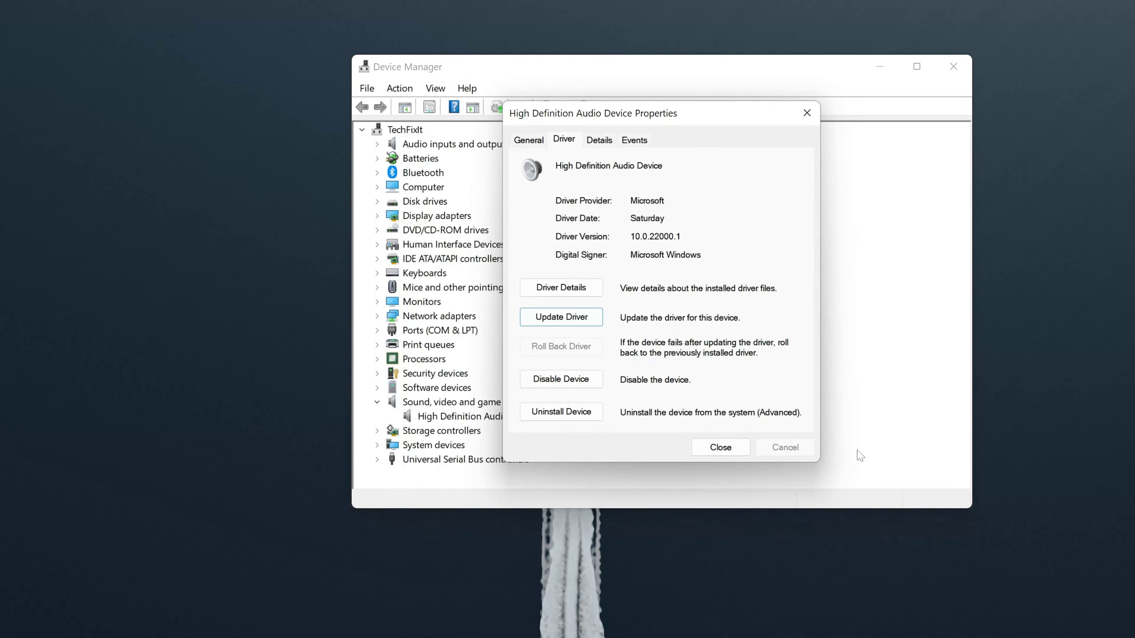
Reinstall the High Definition Audio Device driver from the compatible drivers already on this computer.
{"action": "left_click", "coordinate": [562, 318]}
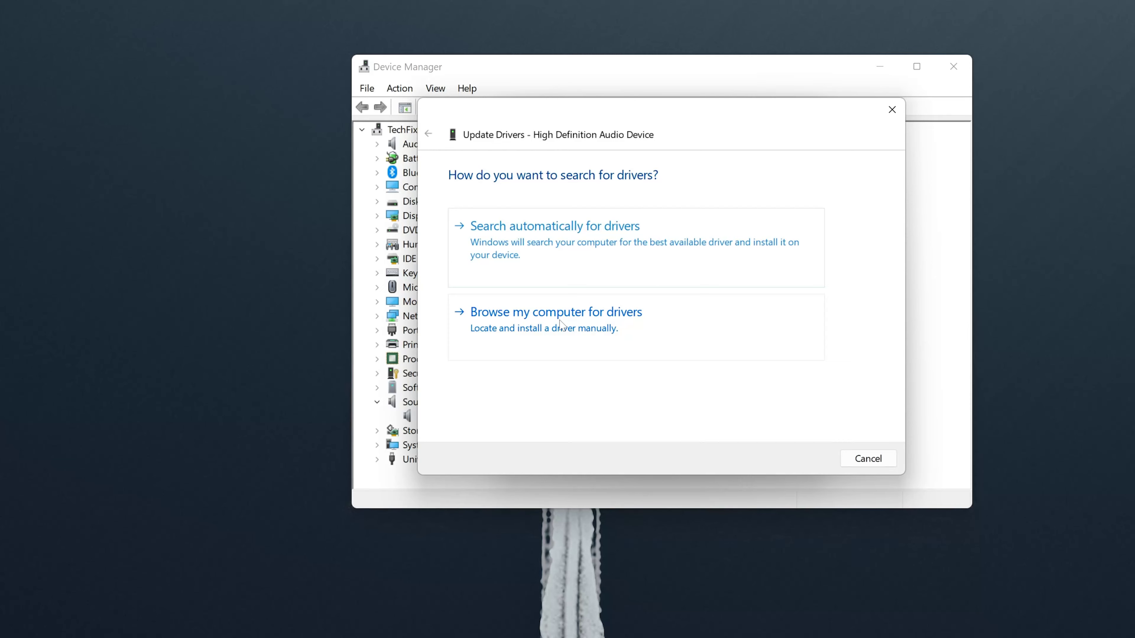
{"action": "left_click", "coordinate": [638, 330]}
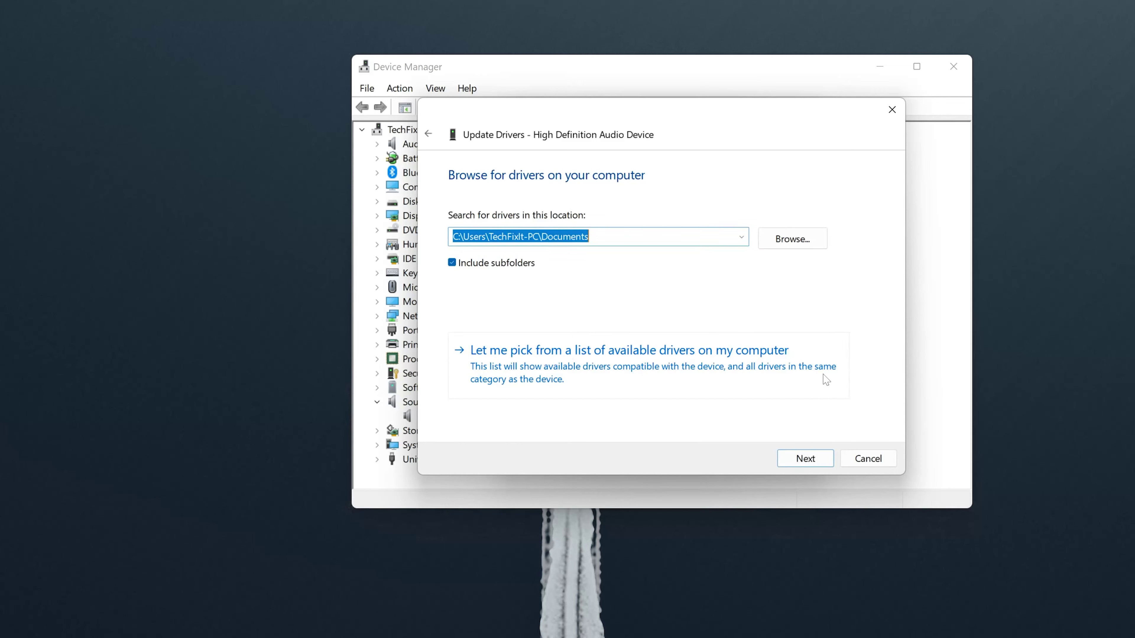
{"action": "left_click", "coordinate": [742, 387]}
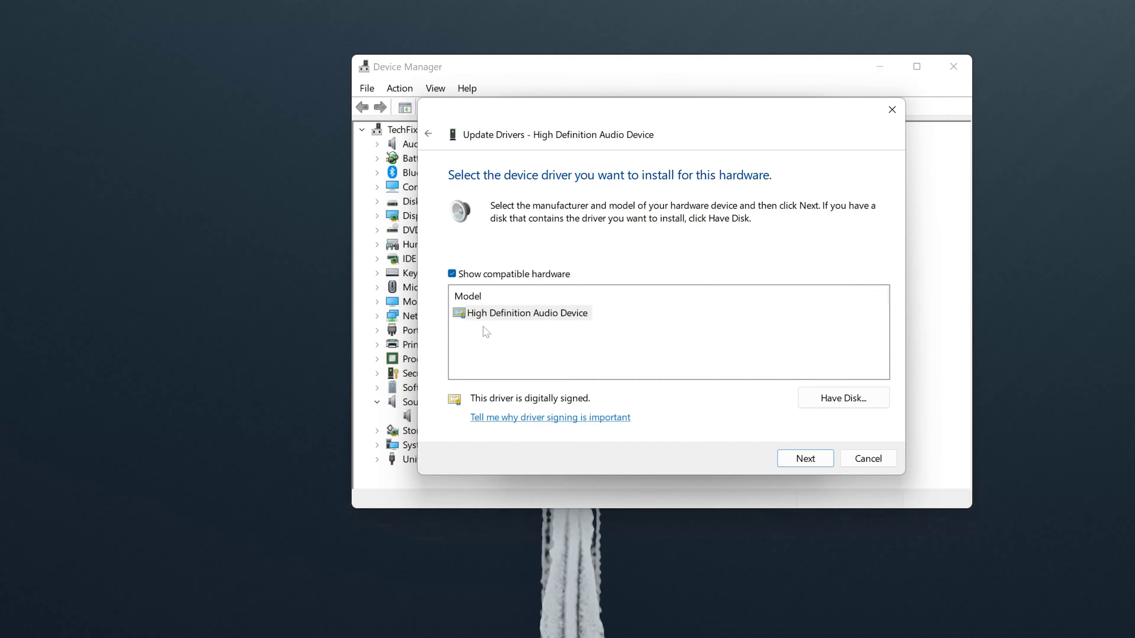
{"action": "left_click", "coordinate": [547, 313]}
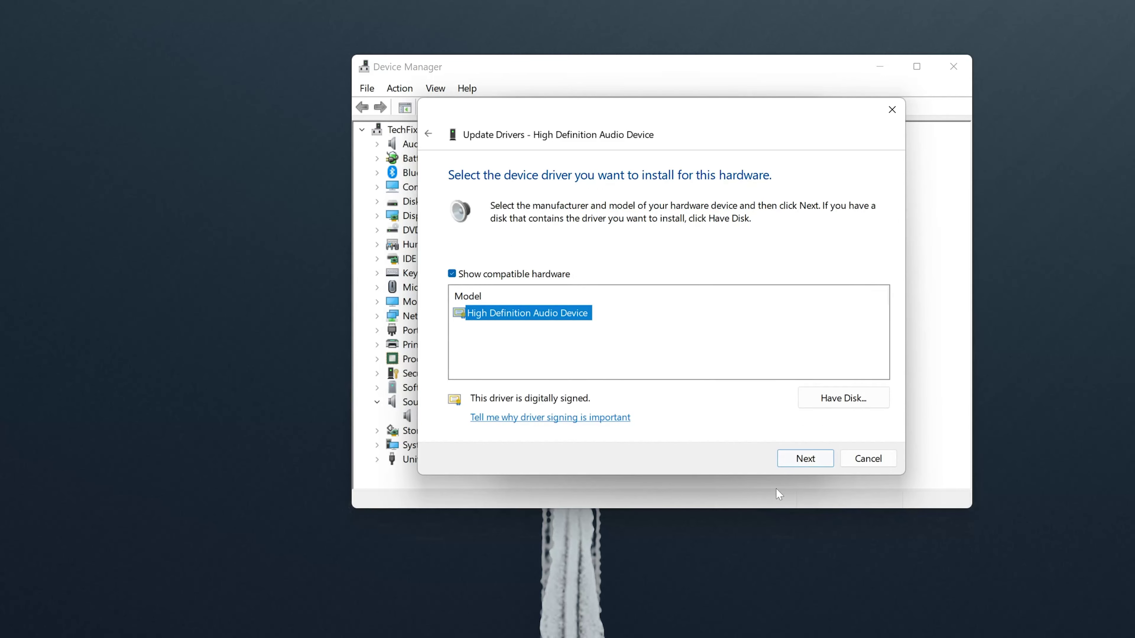
{"action": "left_click", "coordinate": [802, 467]}
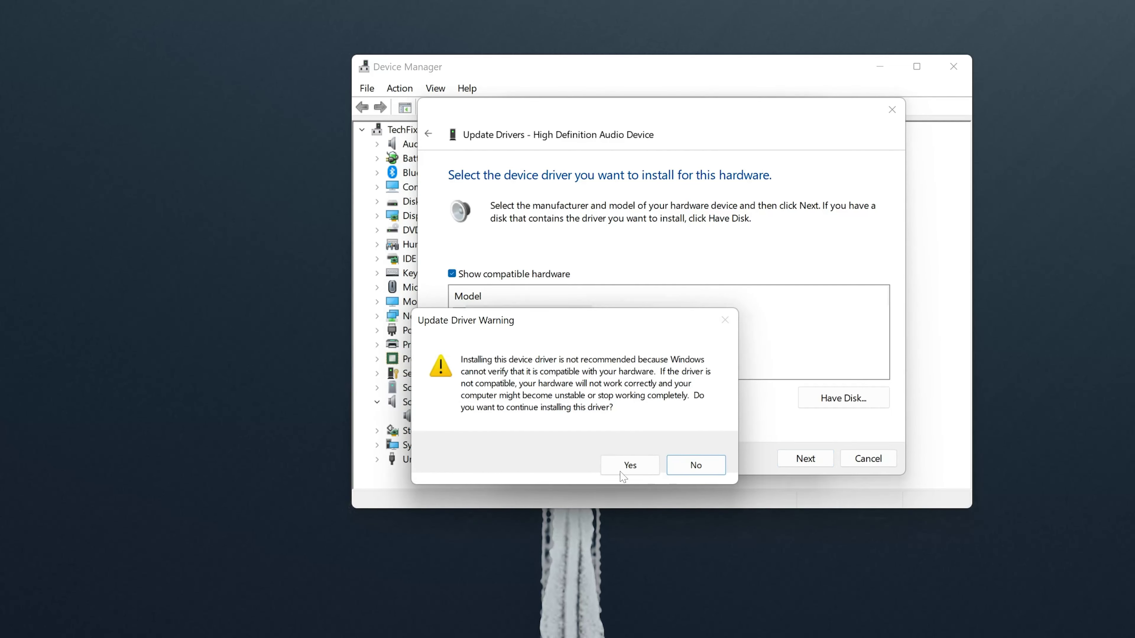
{"action": "left_click", "coordinate": [634, 467]}
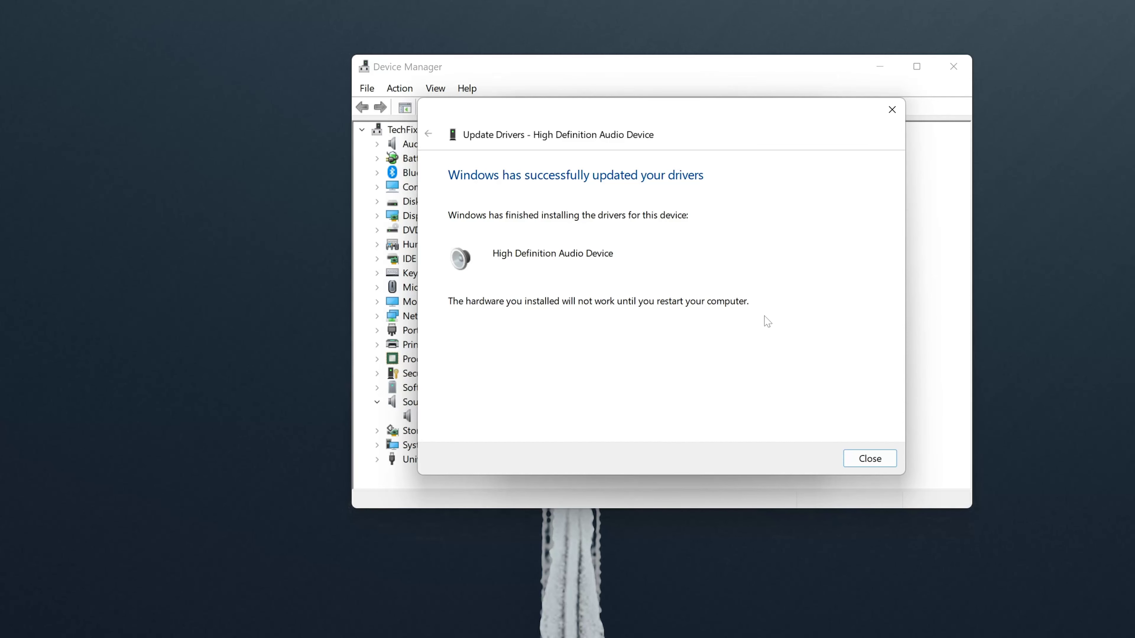
{"action": "left_click", "coordinate": [869, 458]}
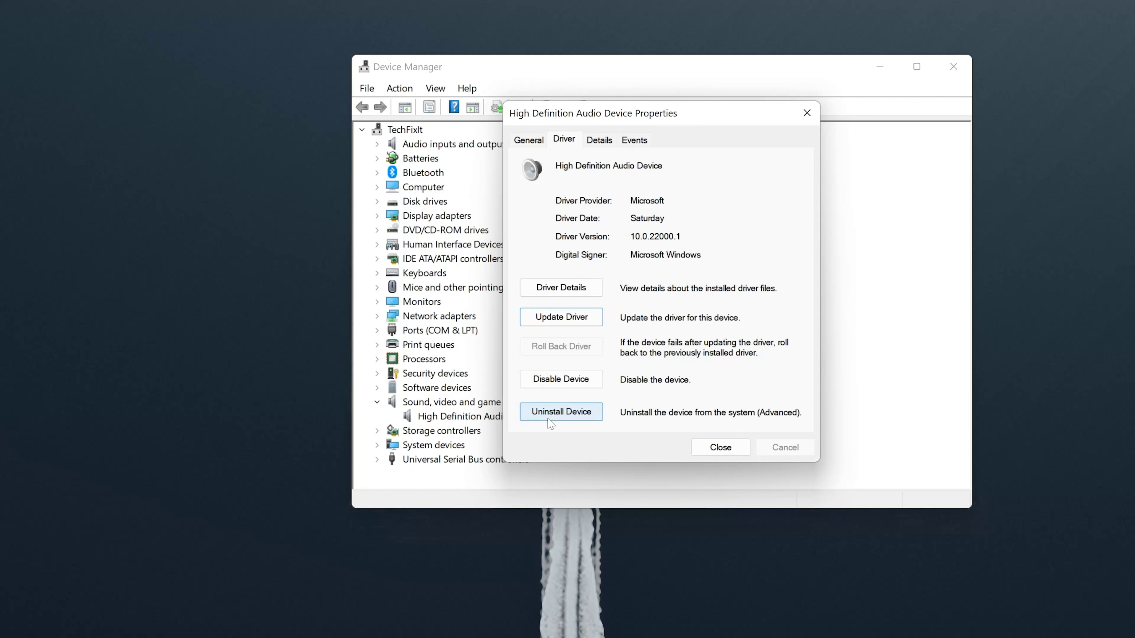
Uninstall the High Definition Audio Device and accept the restart to finish removal.
{"action": "left_click", "coordinate": [559, 412]}
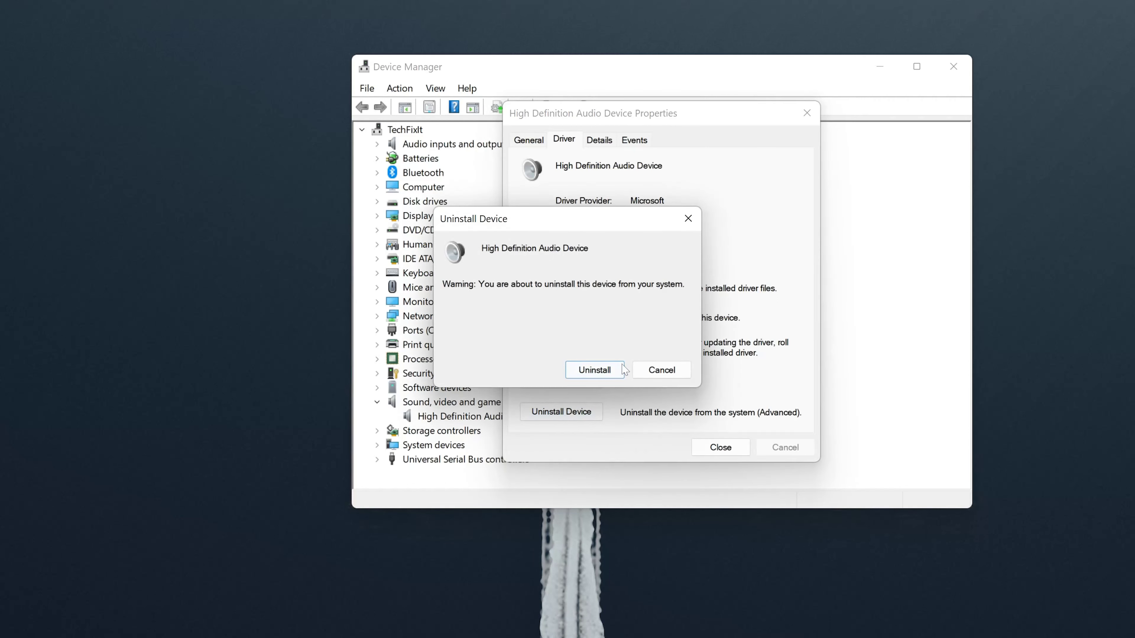
{"action": "left_click", "coordinate": [594, 370]}
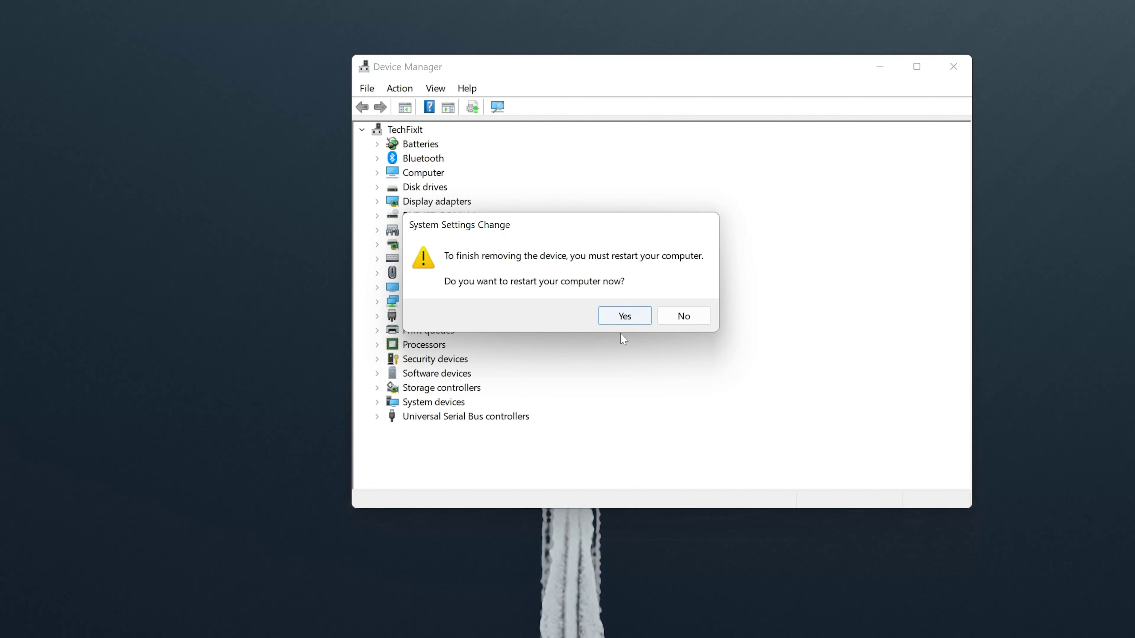
{"action": "left_click", "coordinate": [633, 314]}
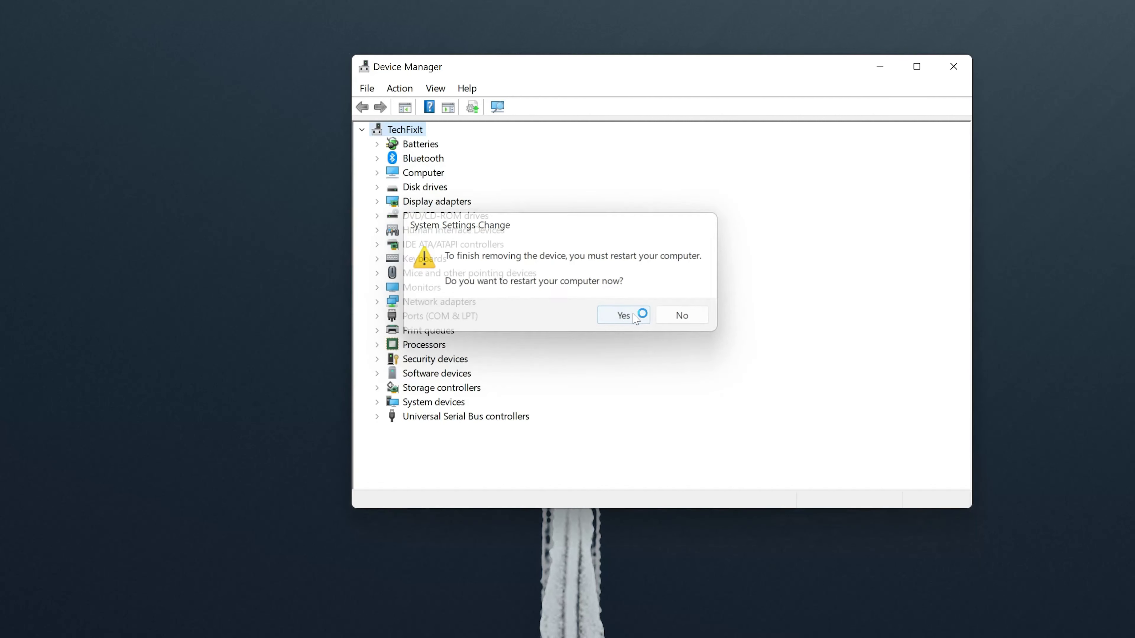